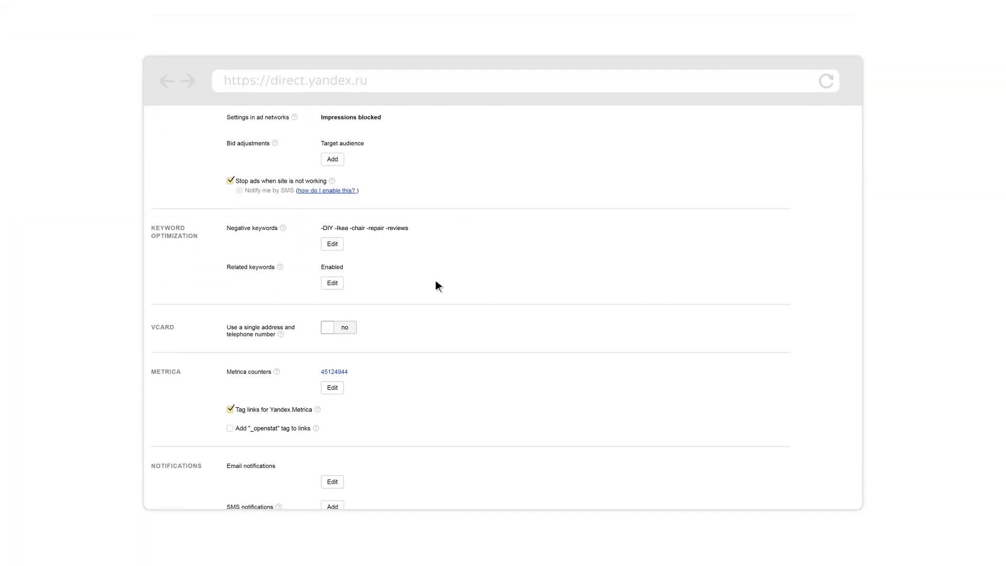
Step: Turn on impressions for the campaign's related keywords
click(340, 285)
click(488, 265)
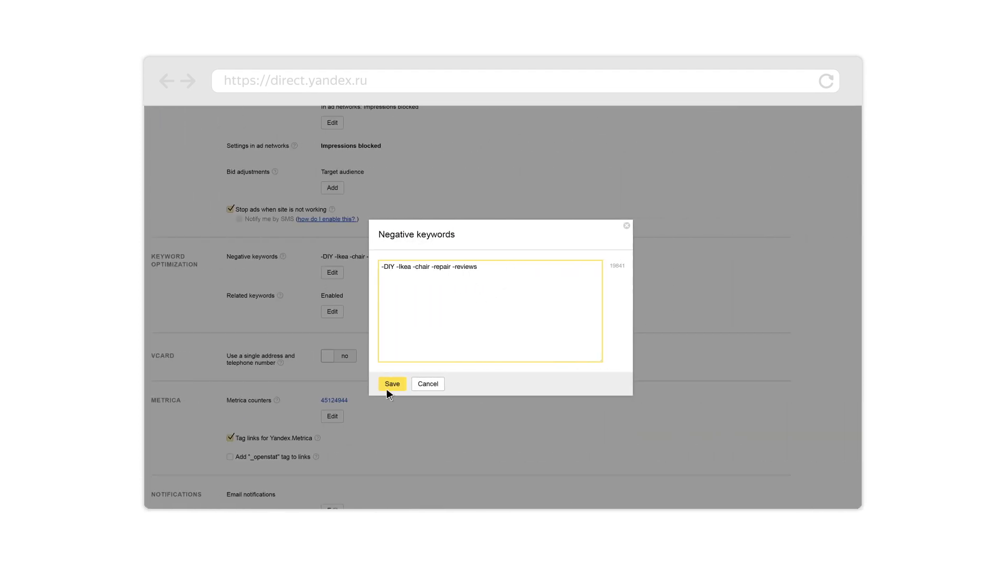
Step: Save the negative keywords list and reopen the related keywords settings
click(392, 384)
click(334, 311)
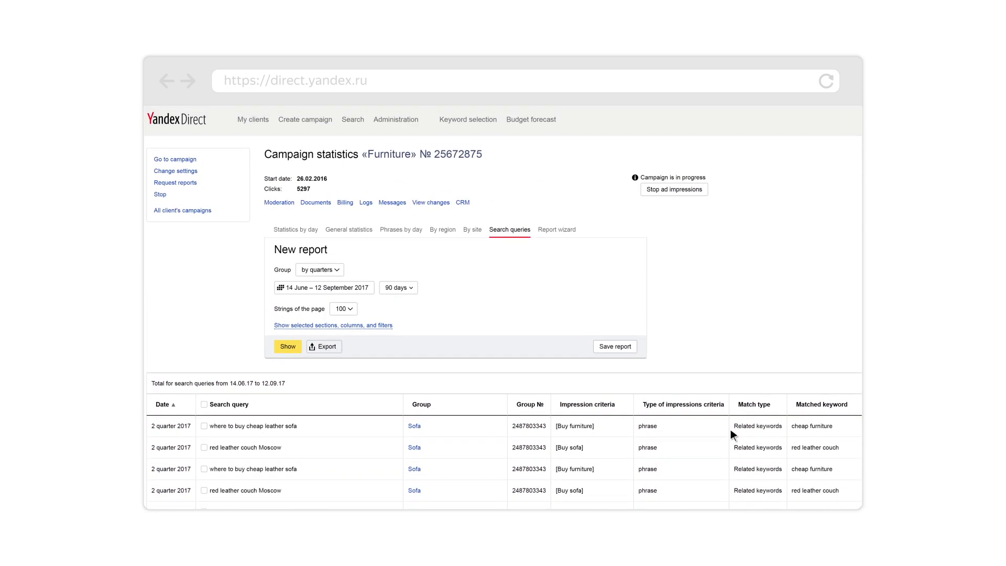
Step: Select the 'where to buy cheap leather sofa' query and start adding it as a keyword
click(204, 426)
click(189, 496)
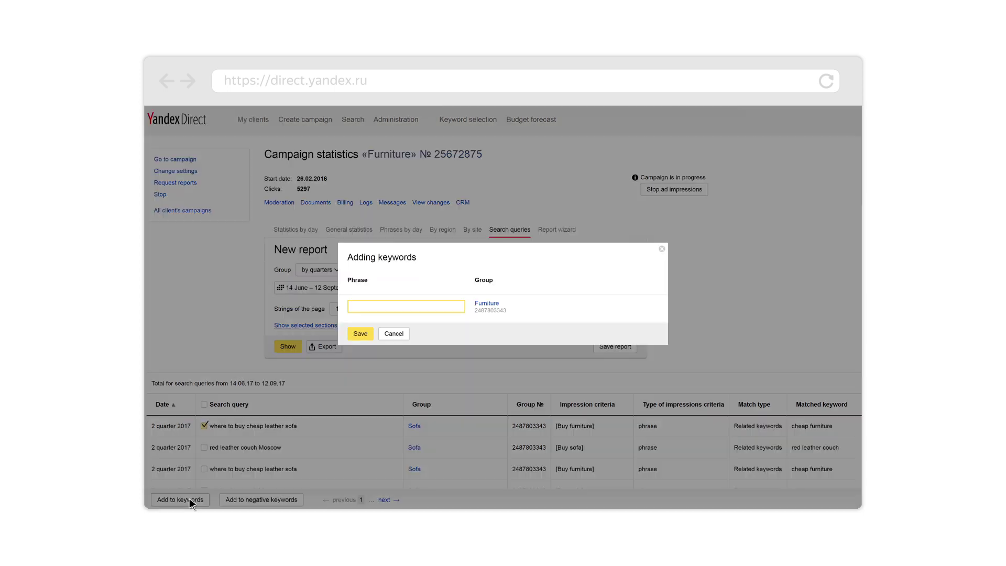
text(where to buy cheap leather sofa)
Step: Save the new keyword and reopen the negative keywords editor (-DIY -ikea -chair -repair -reviews)
click(358, 331)
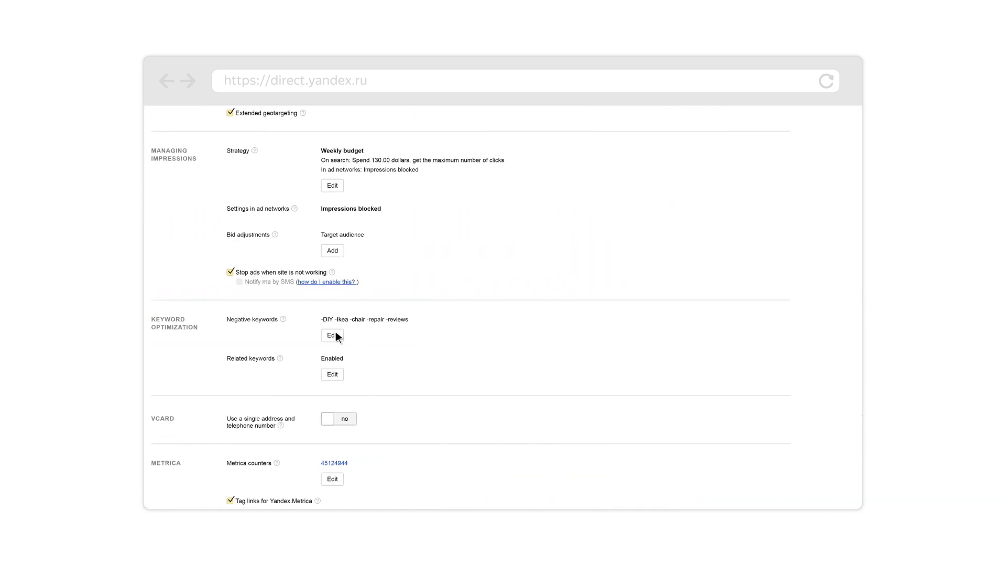
click(334, 336)
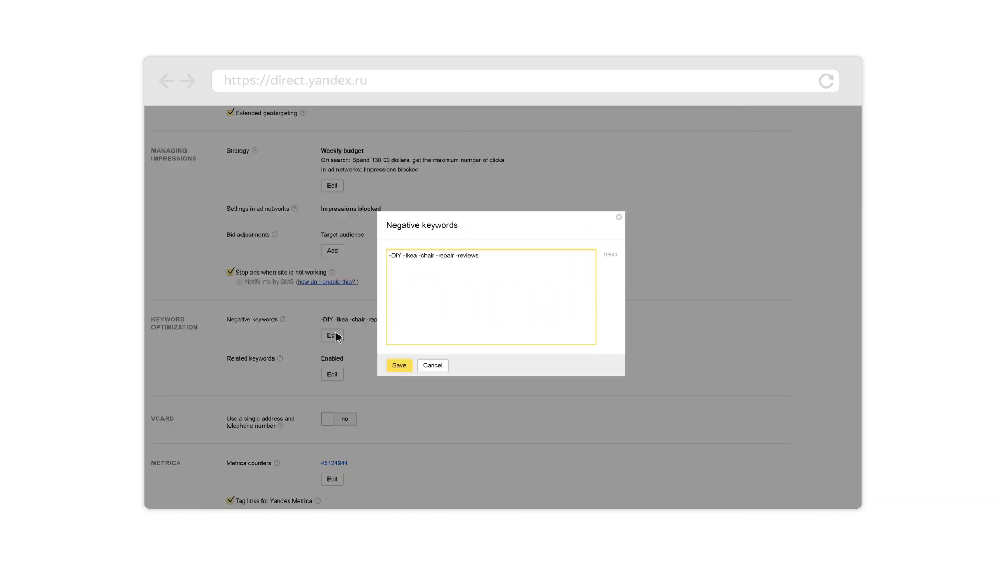